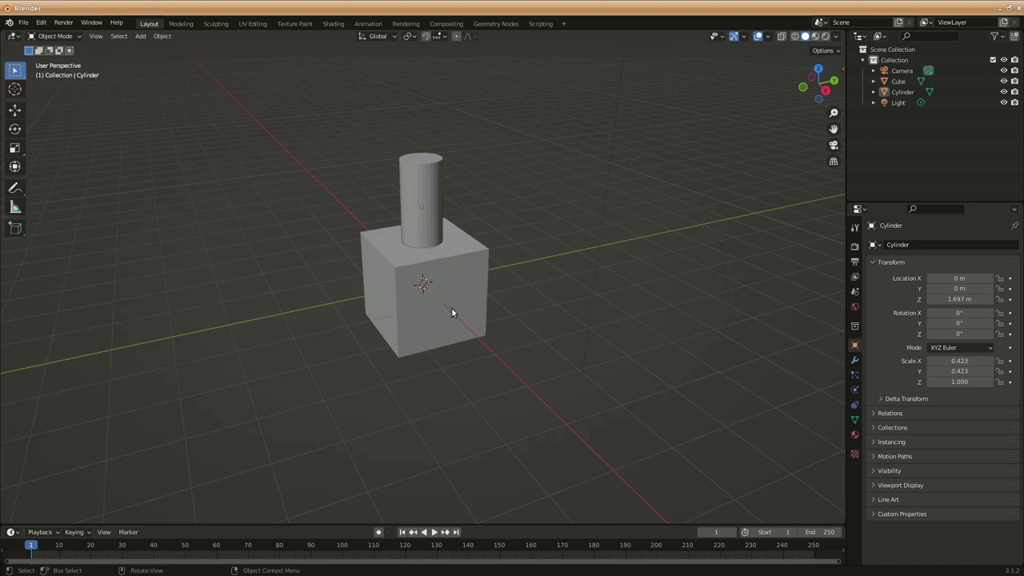
Move the cylinder, then shift it along Y in side view so it sits above the cube.
click(429, 217)
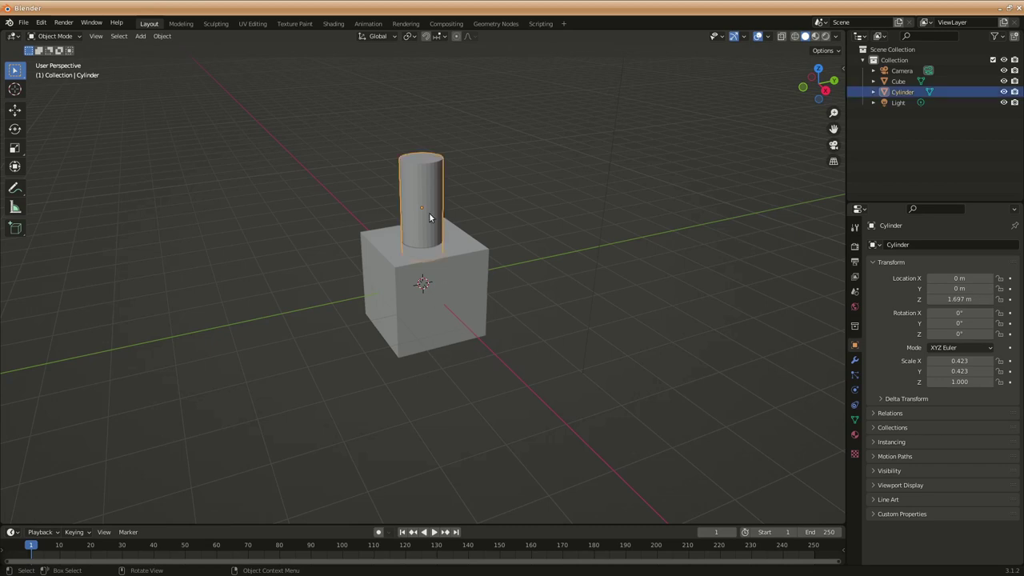
key(g)
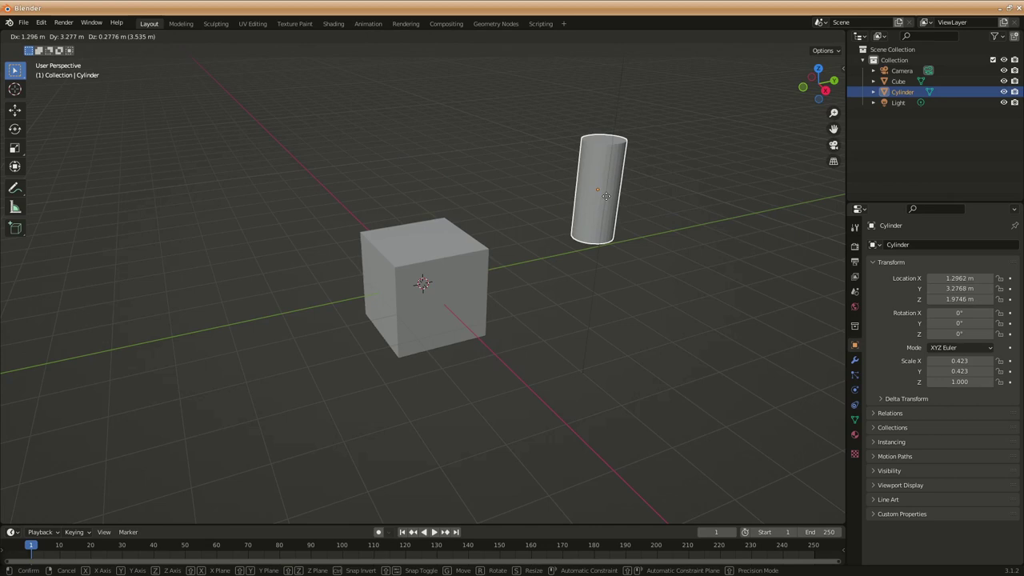
click(564, 201)
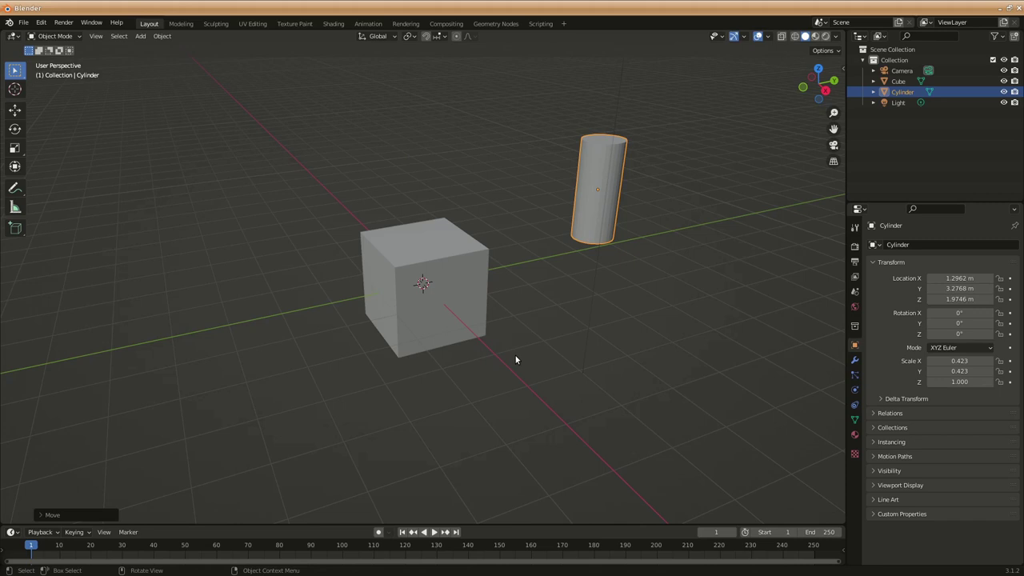
key(KP_3)
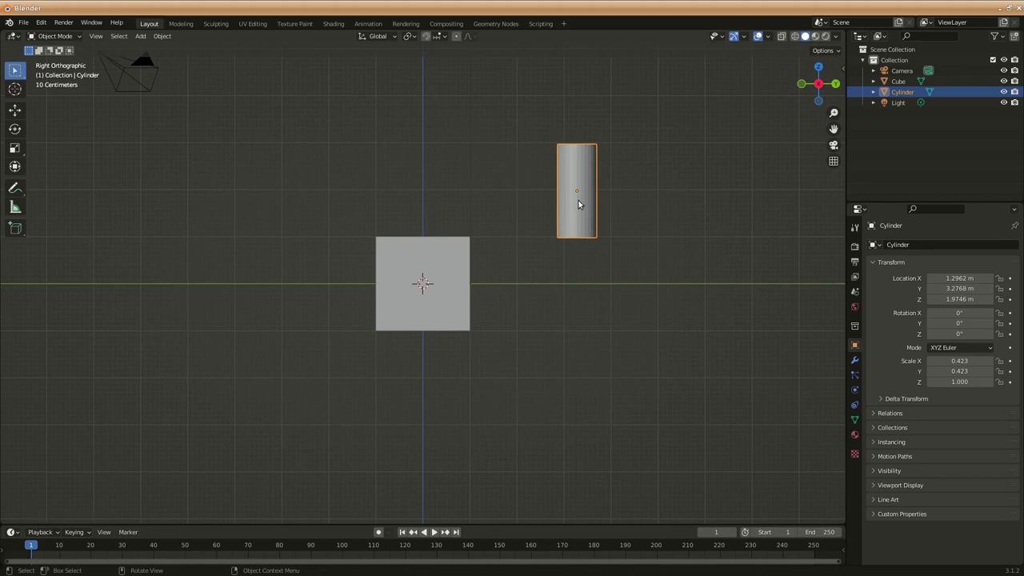
key(g)
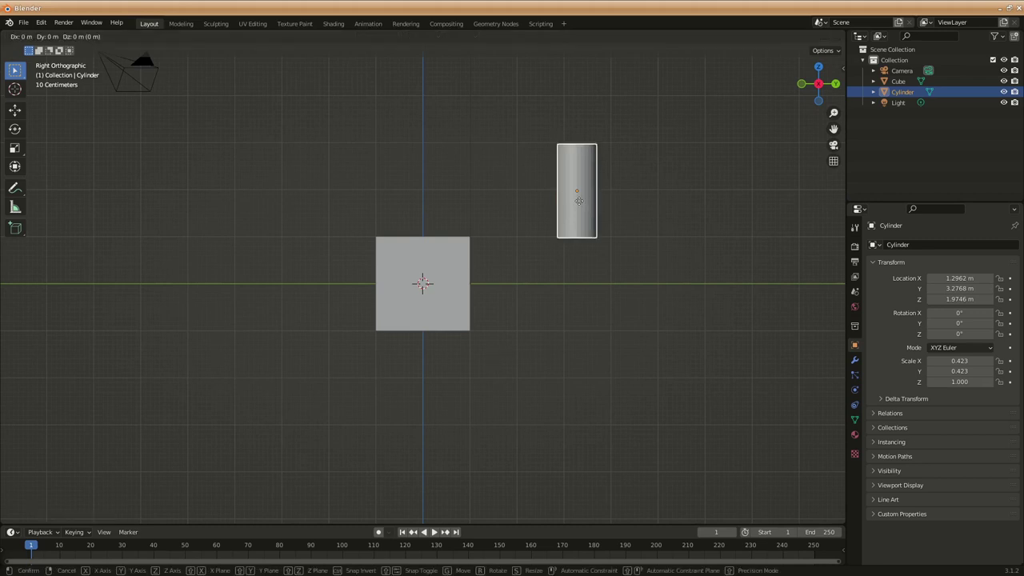
key(y)
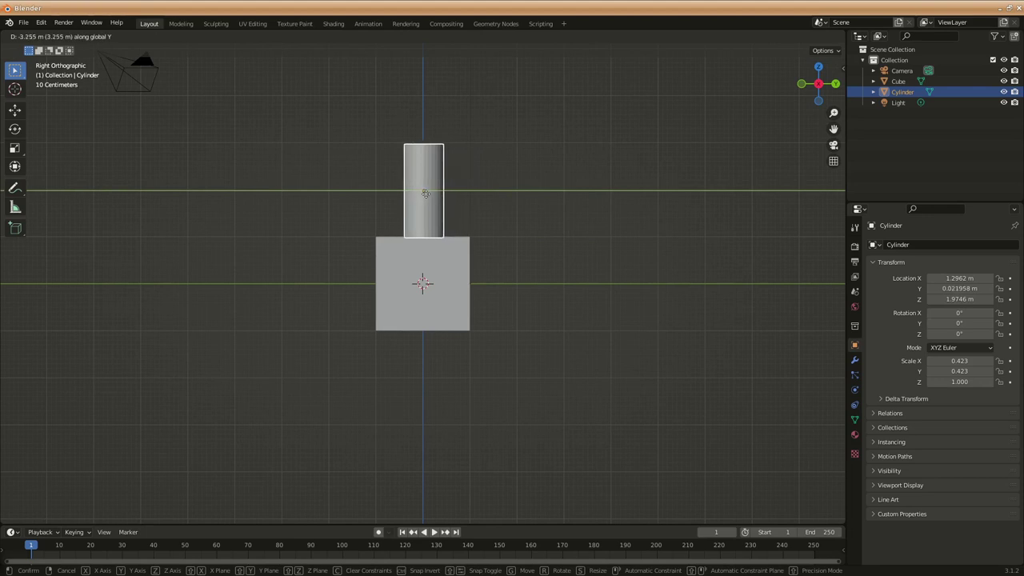
click(425, 193)
Centre the cylinder over the cube along X in top view, check its base, then select the cube.
key(KP_7)
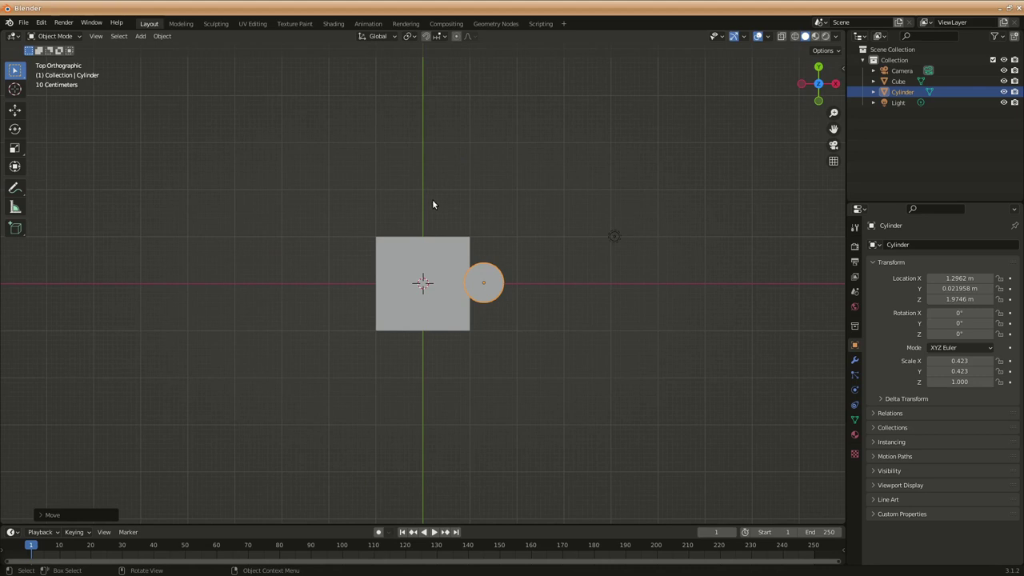
key(g)
key(x)
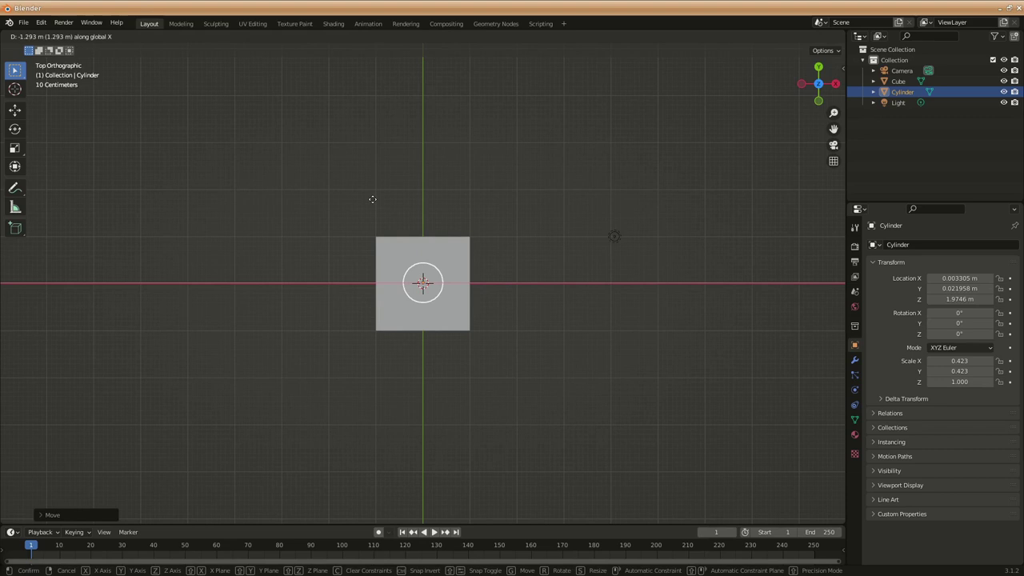
click(372, 199)
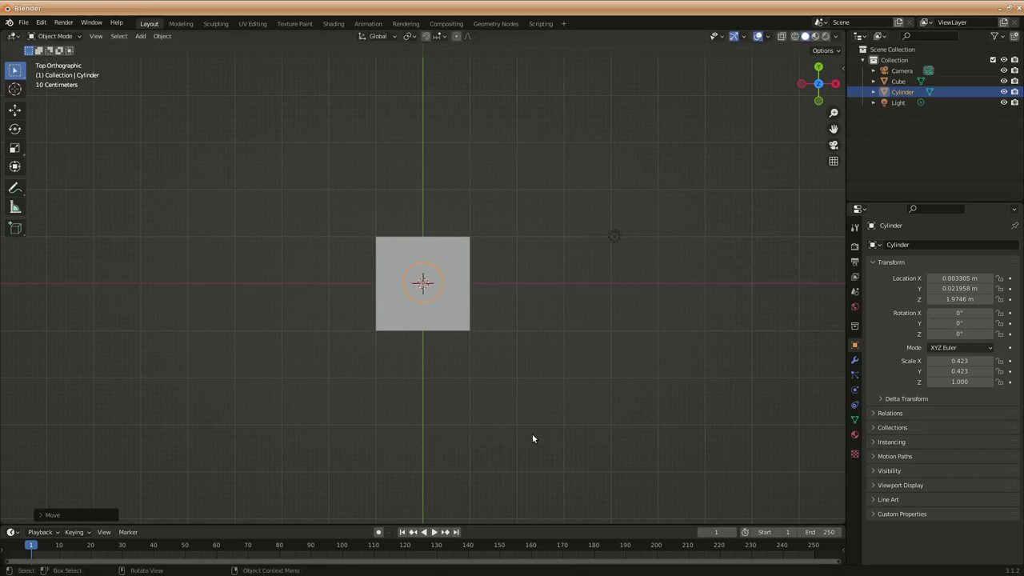
key(KP_3)
scroll(595, 192, up, 5)
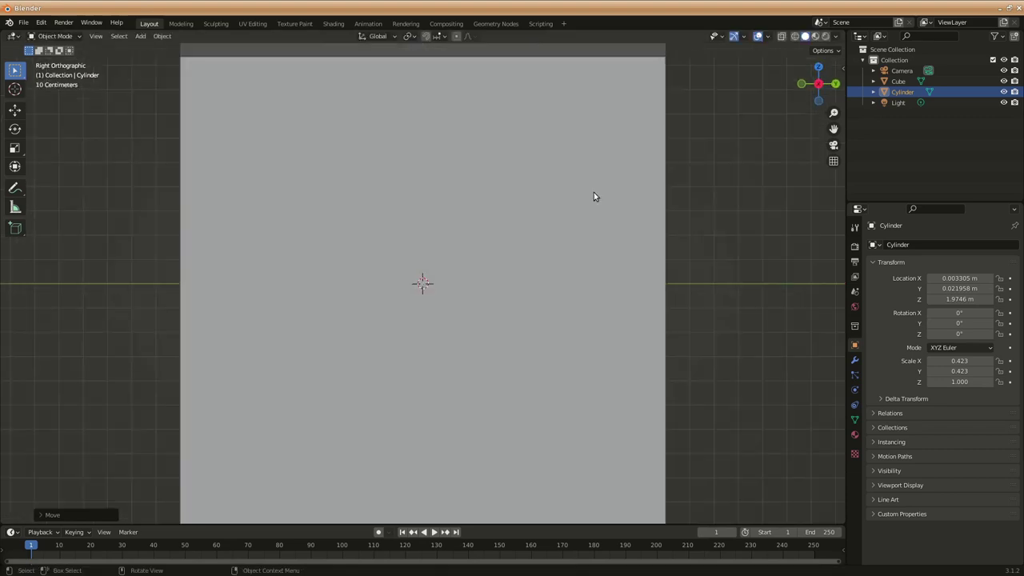
shift+middle_drag(597, 192, 593, 394)
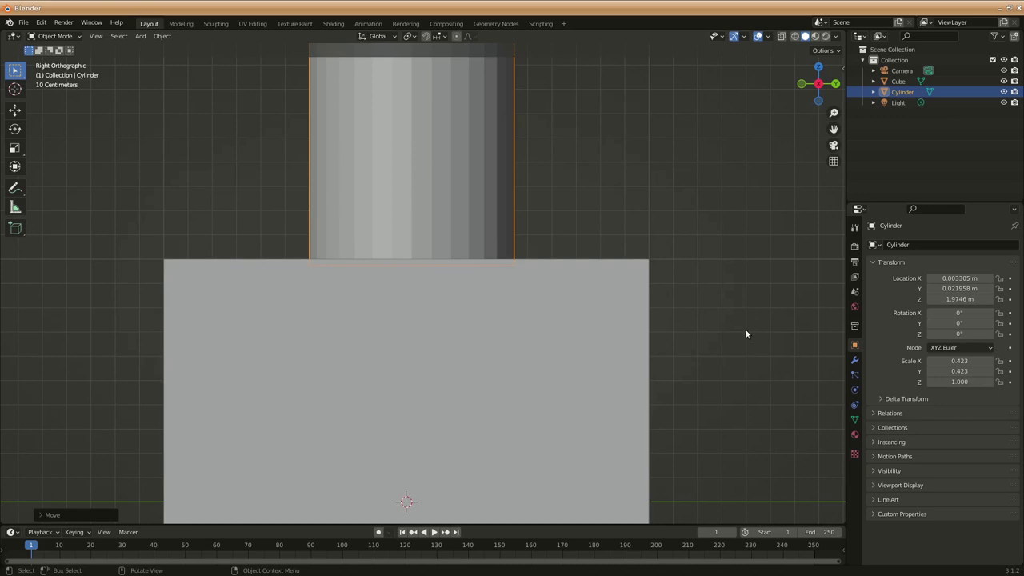
scroll(730, 347, down, 8)
click(441, 358)
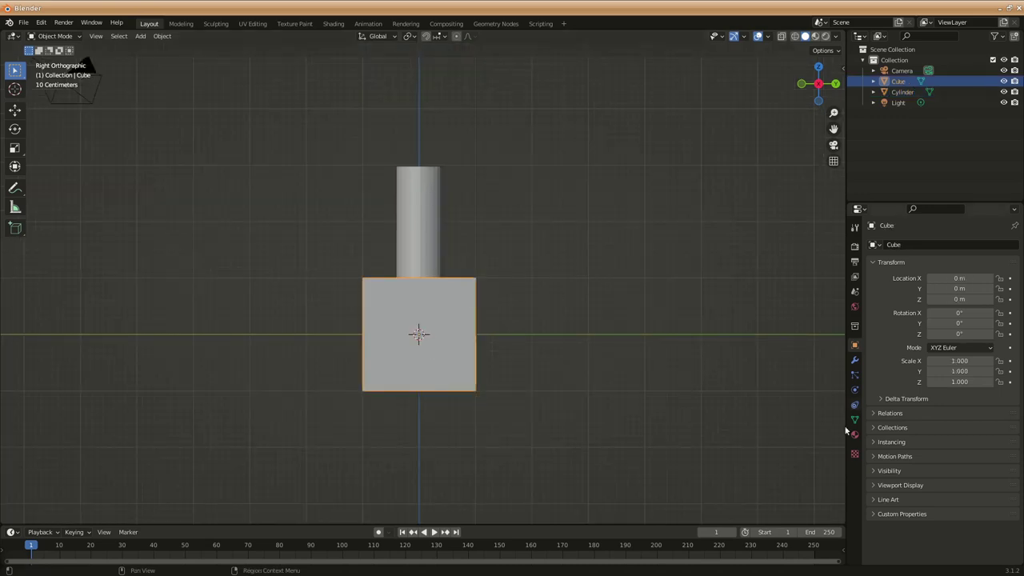
Add a Boolean modifier to the cube, set to Union with Cylinder as the operand object.
click(856, 361)
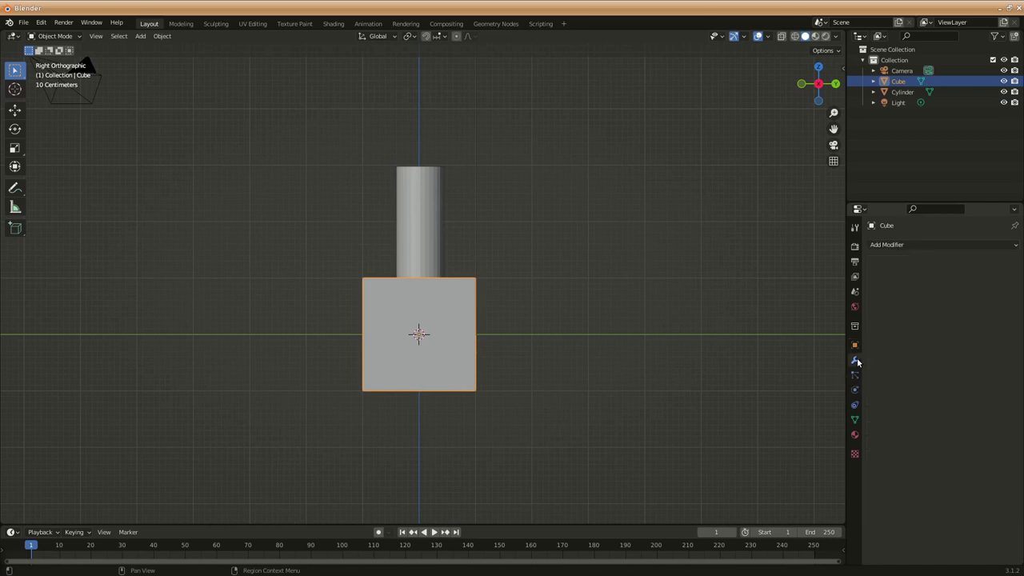
click(923, 245)
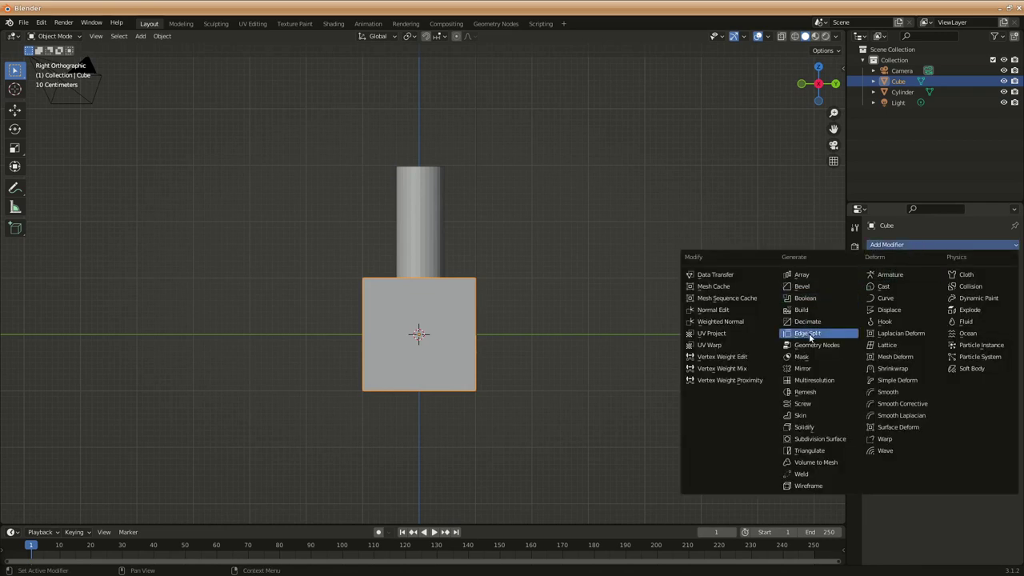
click(815, 301)
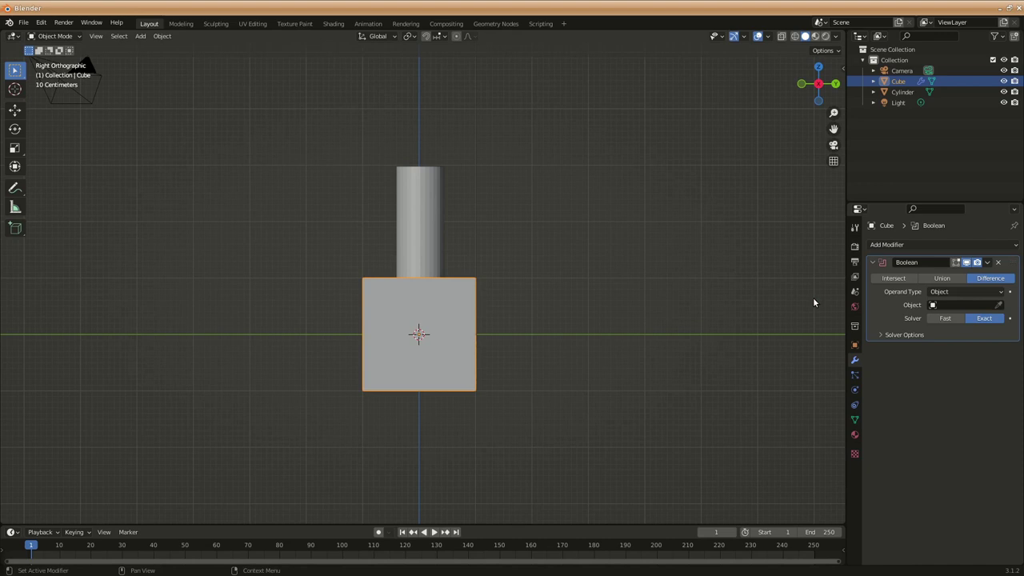
click(942, 279)
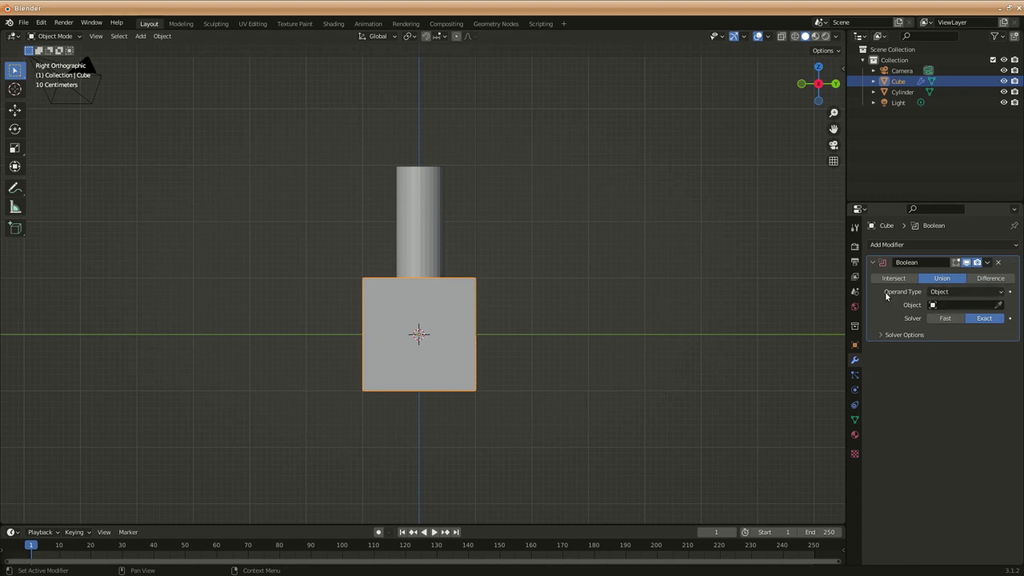
click(935, 308)
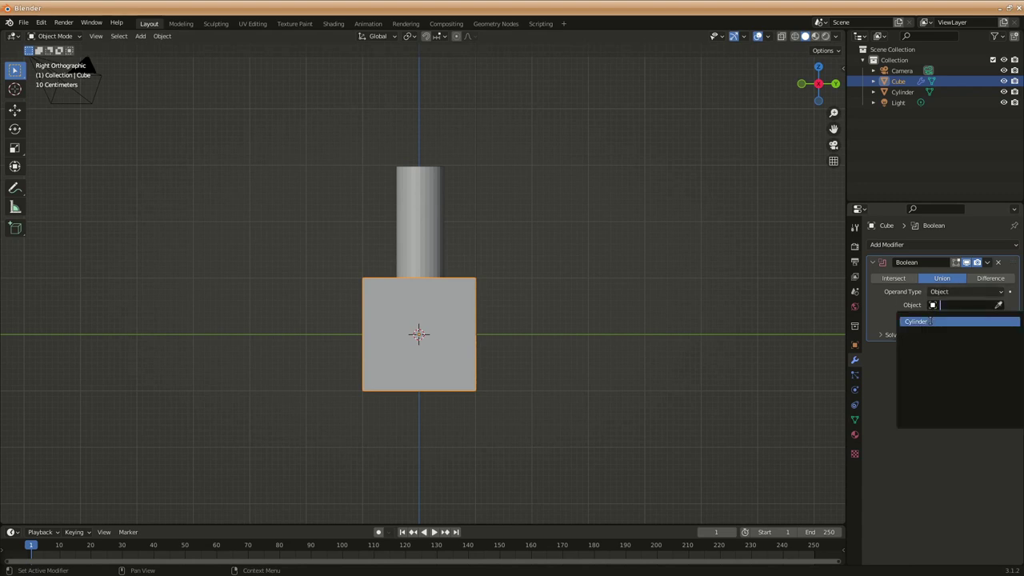
click(1000, 305)
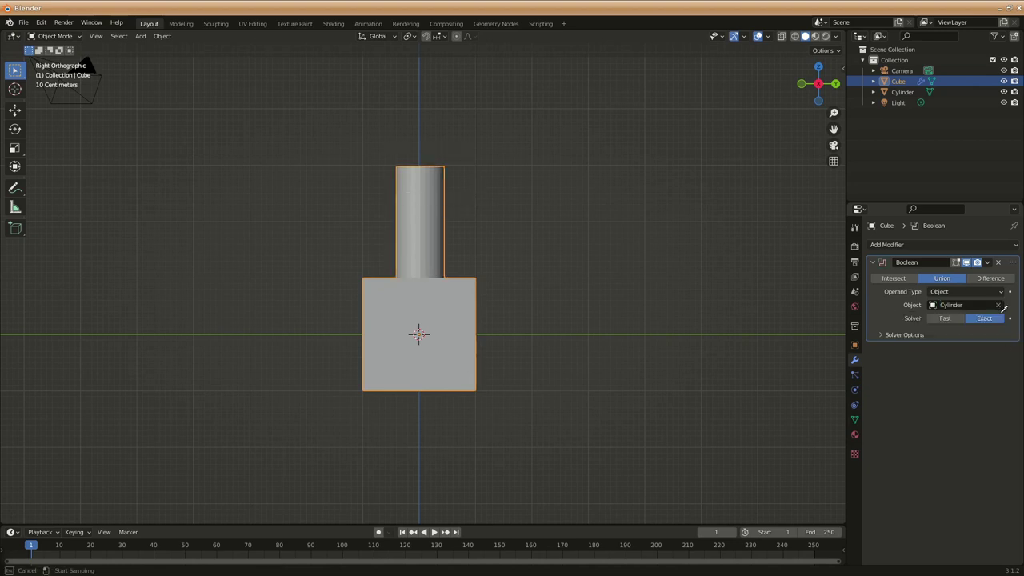
click(421, 205)
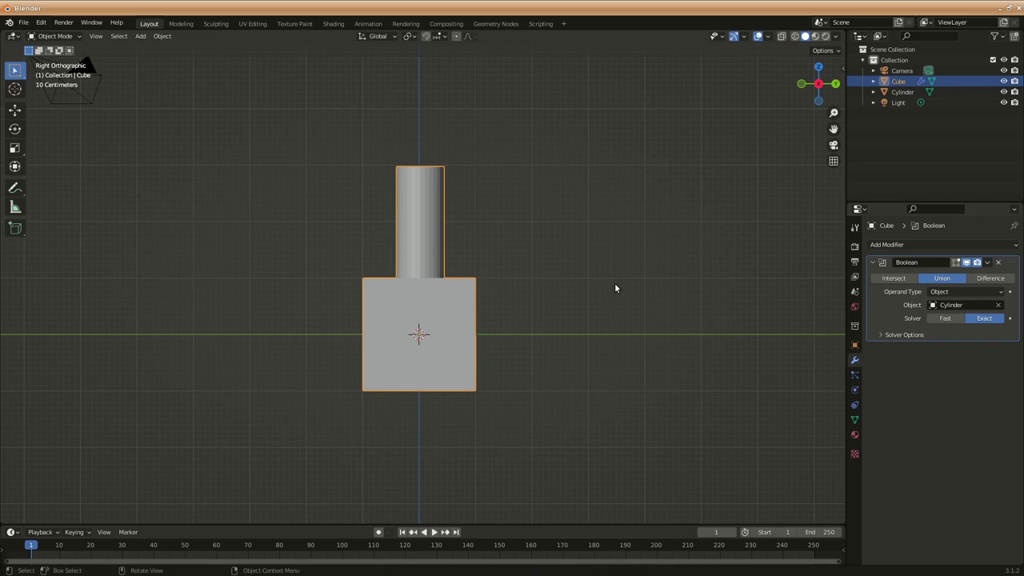
Inspect the union in wireframe shading, then return the viewport to solid shading.
mouse_move(613, 285)
middle_down()
mouse_move(601, 281)
mouse_move(592, 311)
middle_up()
key(z)
click(592, 310)
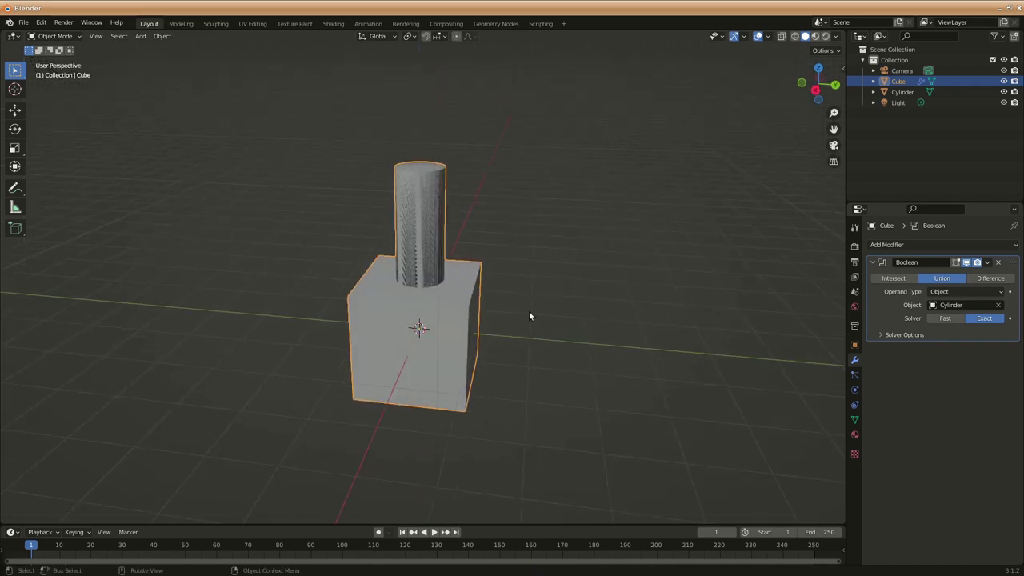
key(z)
click(445, 313)
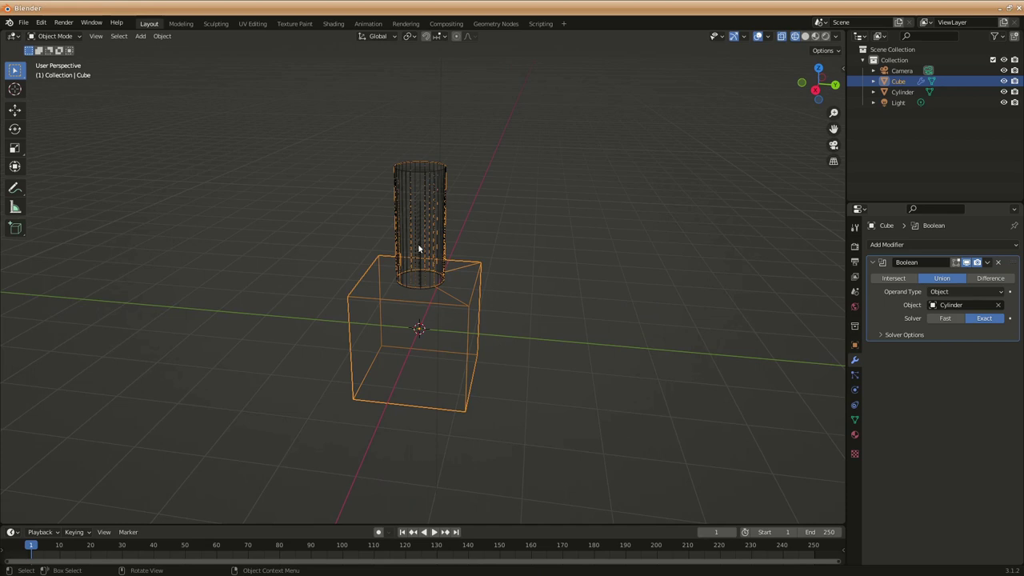
click(650, 358)
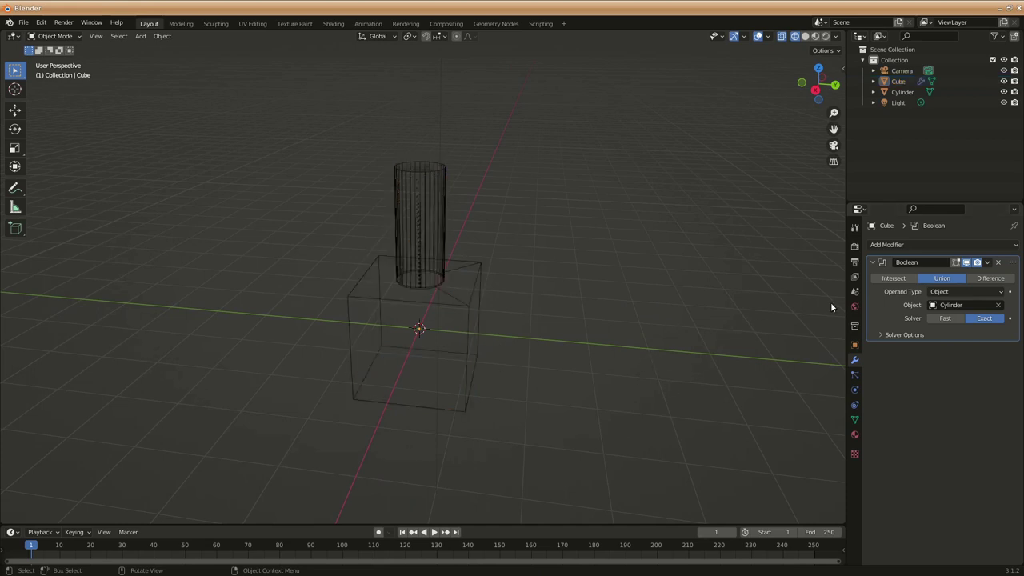
key(z)
click(709, 348)
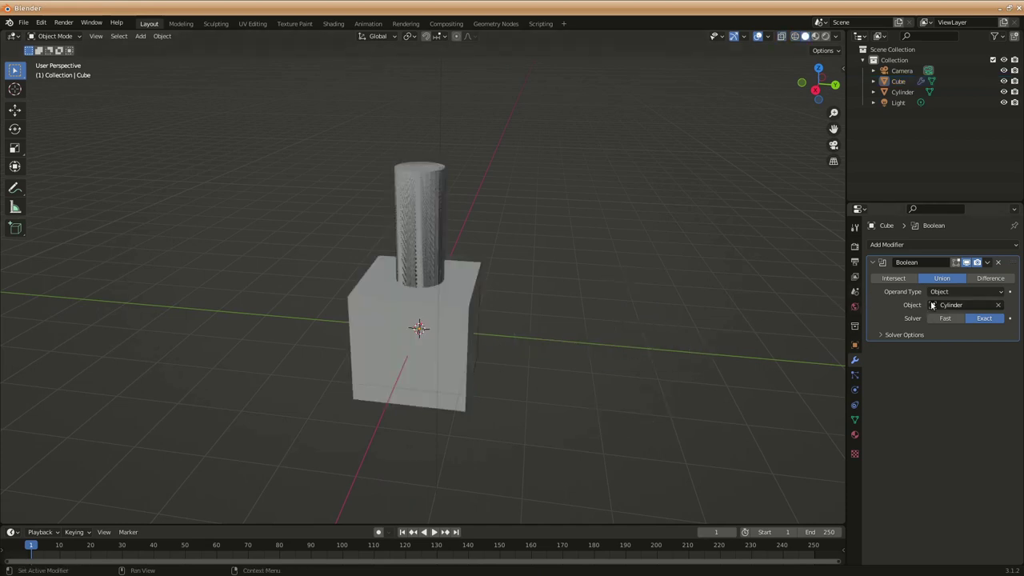
Apply the Boolean modifier and move the merged cube-and-cylinder mesh beside the original cylinder.
click(988, 263)
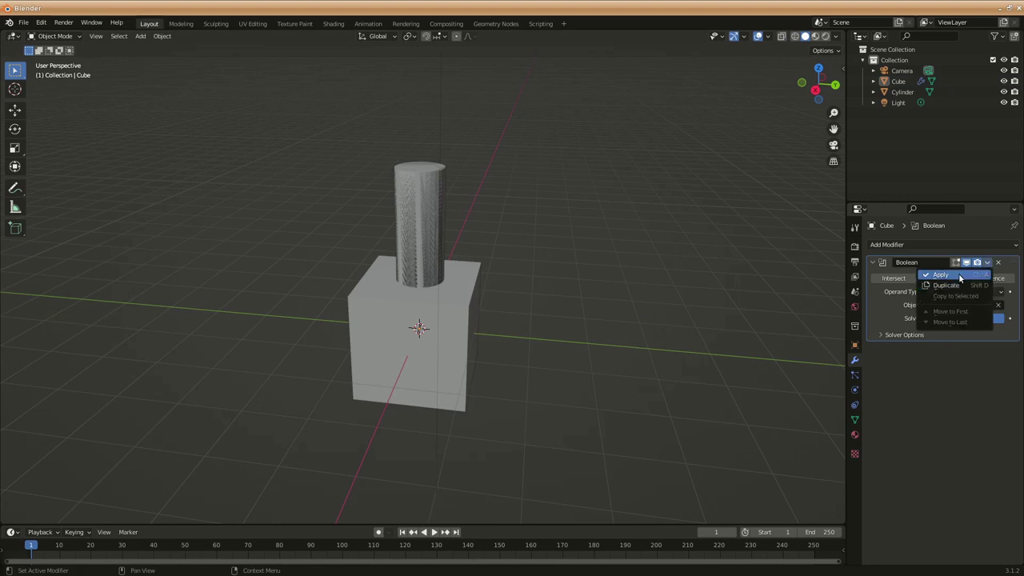
click(978, 276)
click(441, 370)
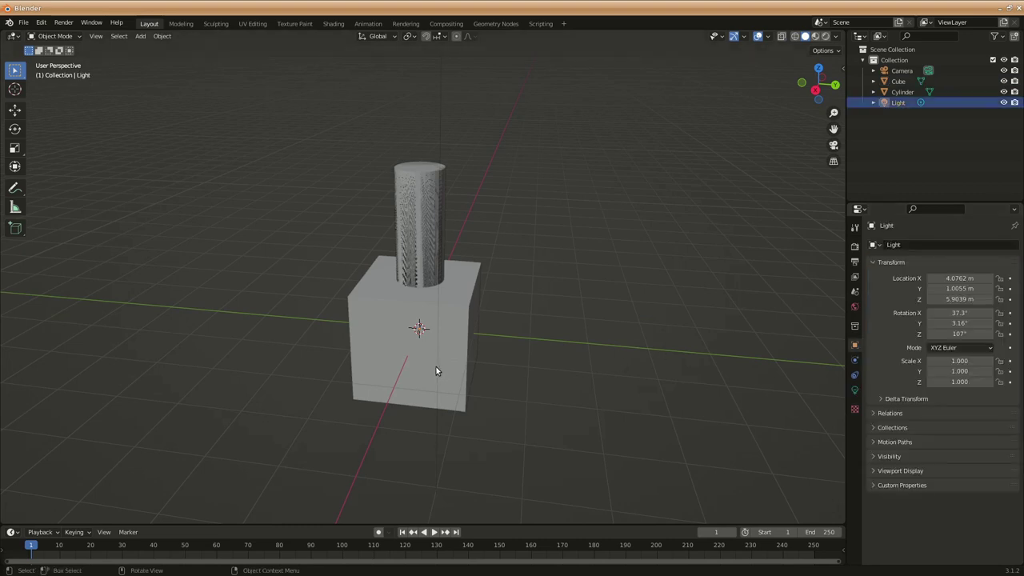
click(444, 325)
key(g)
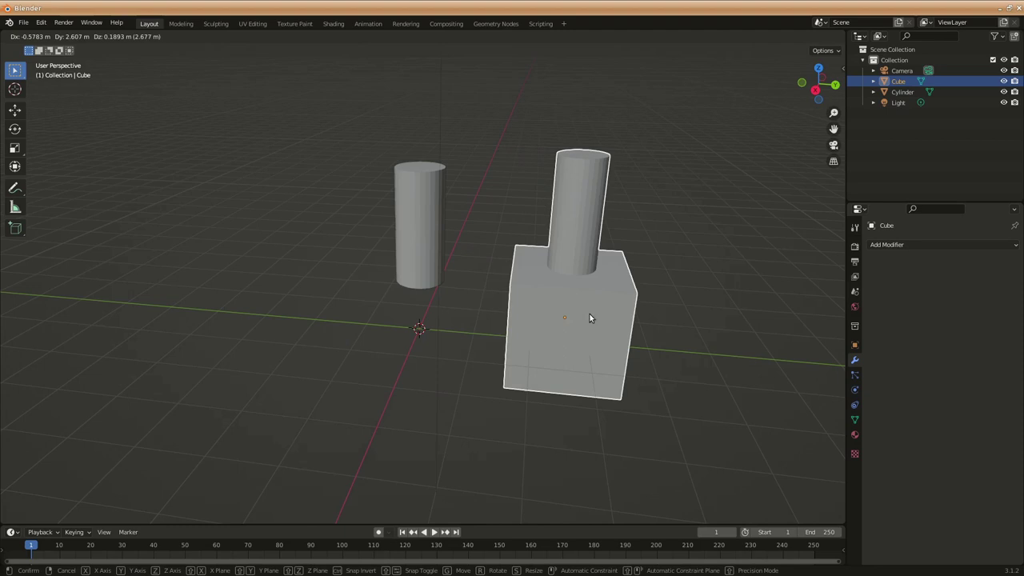
click(589, 314)
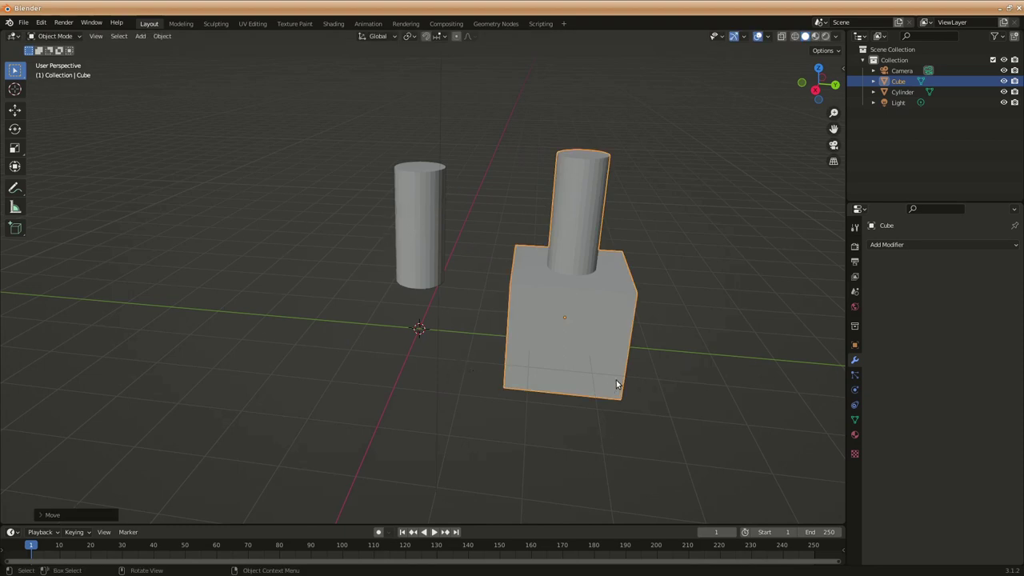
mouse_move(638, 432)
middle_down()
mouse_move(632, 411)
mouse_move(599, 388)
middle_up()
Switch to wireframe shading and orbit around the merged mesh.
key(z)
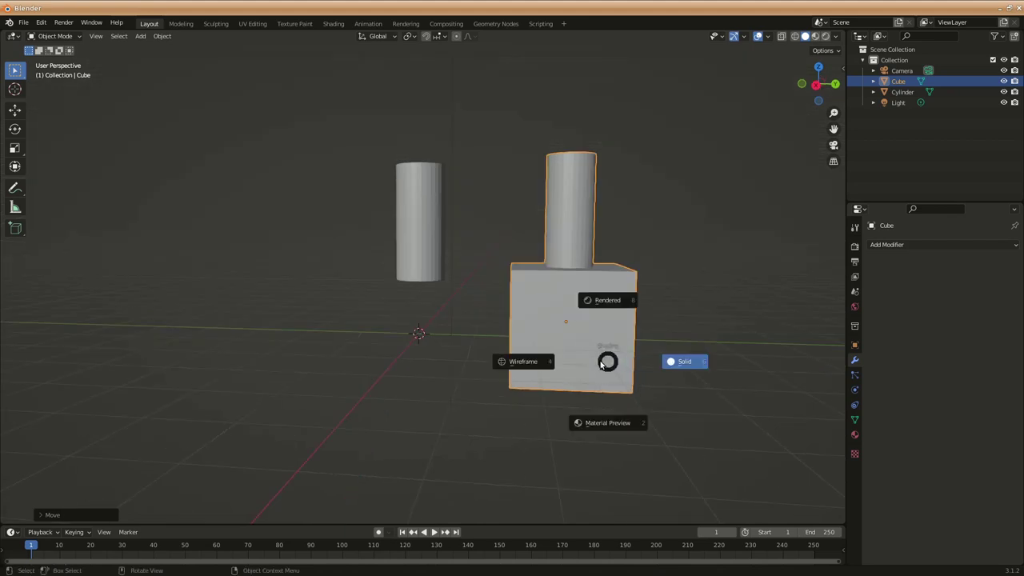
click(531, 367)
mouse_move(533, 366)
middle_down()
mouse_move(569, 357)
mouse_move(608, 264)
middle_up()
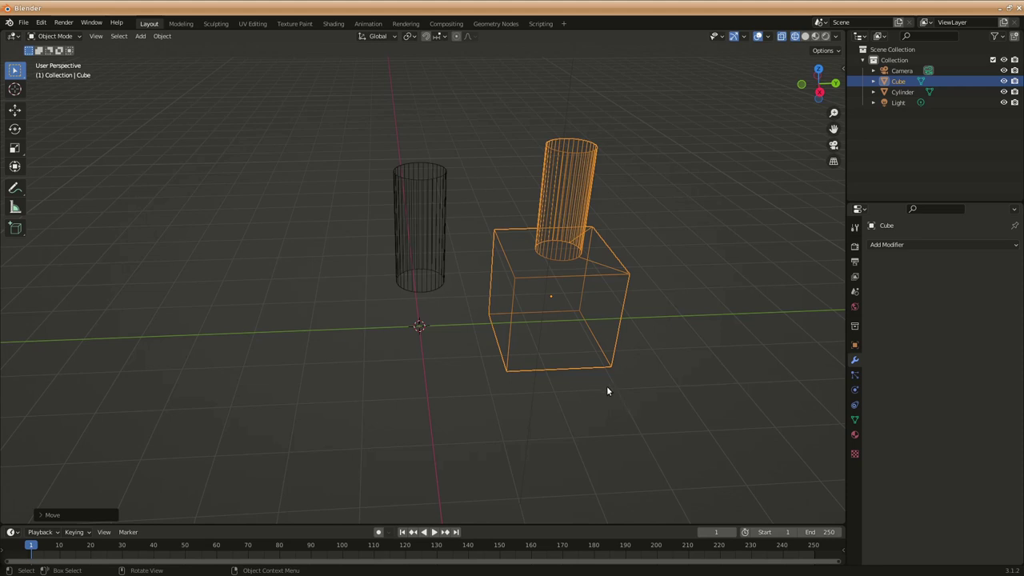
Load a new General scene from the File > New menu.
click(24, 23)
mouse_move(40, 36)
click(132, 35)
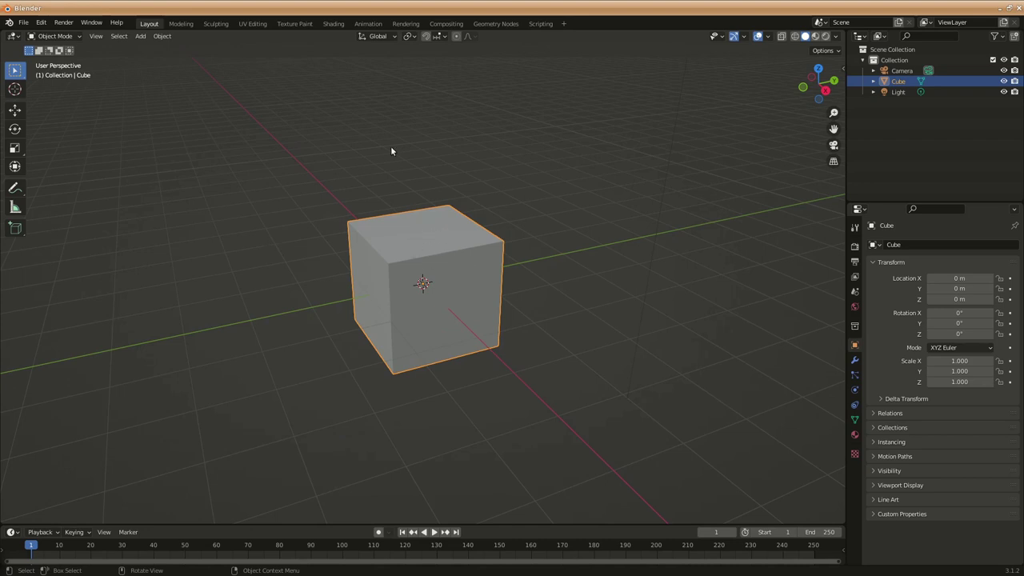
In Edit Mode with face select, subdivide the default cube's top face.
key(Tab)
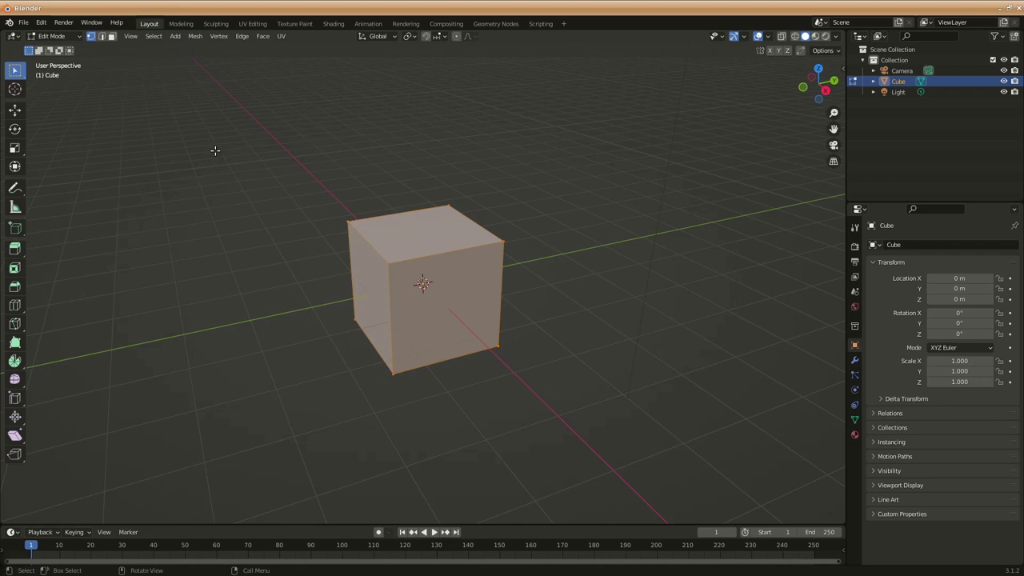
click(112, 36)
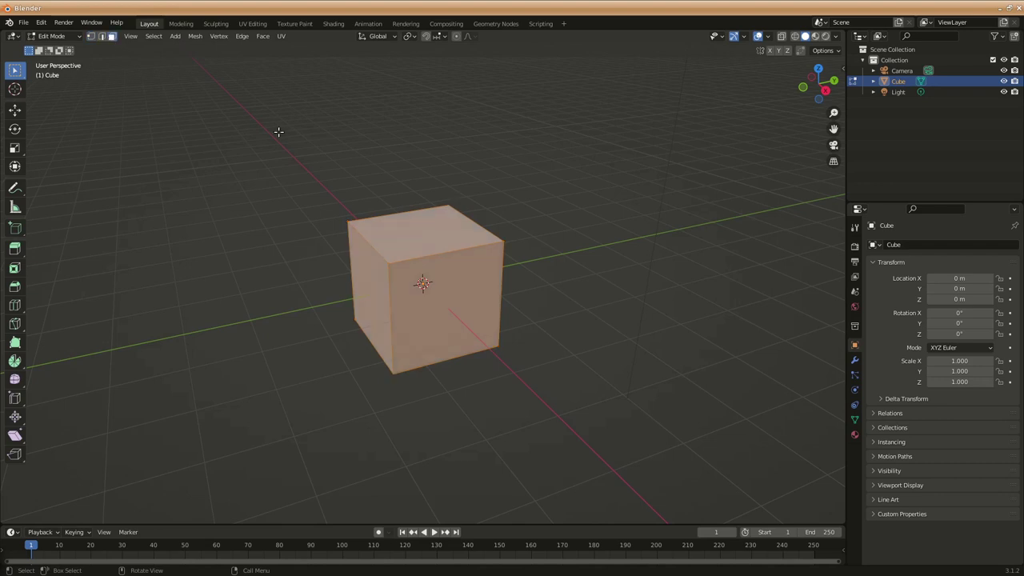
click(506, 385)
right_click(424, 234)
mouse_move(427, 235)
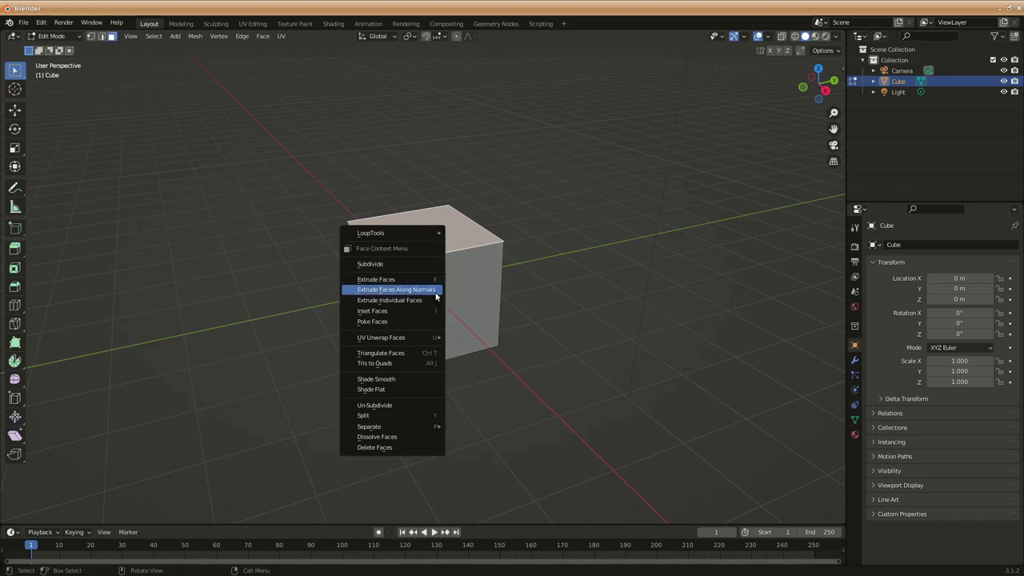
click(388, 264)
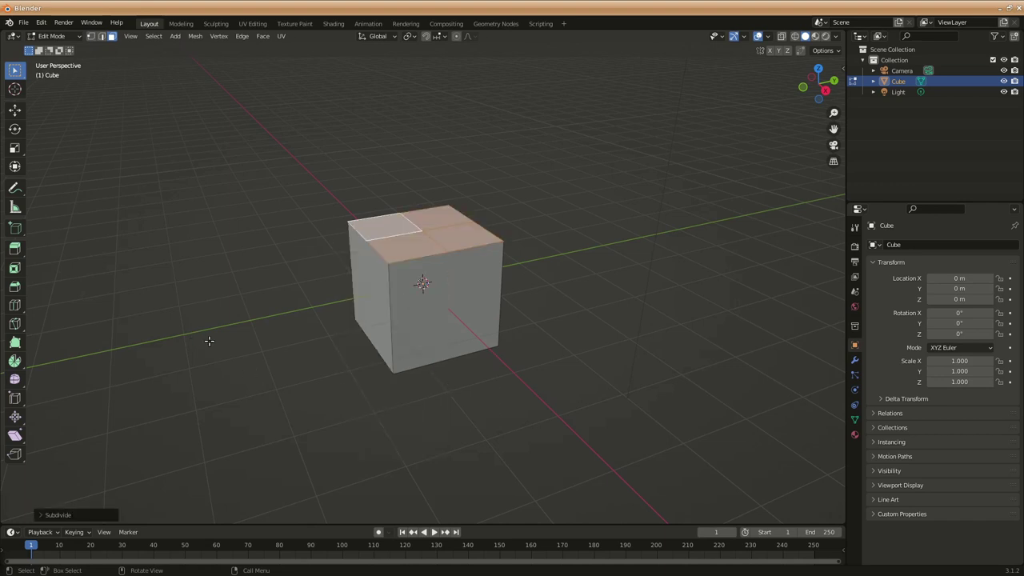
Raise the subdivision's Number of Cuts to 9, then deselect the top face.
middle_drag(208, 341, 156, 360)
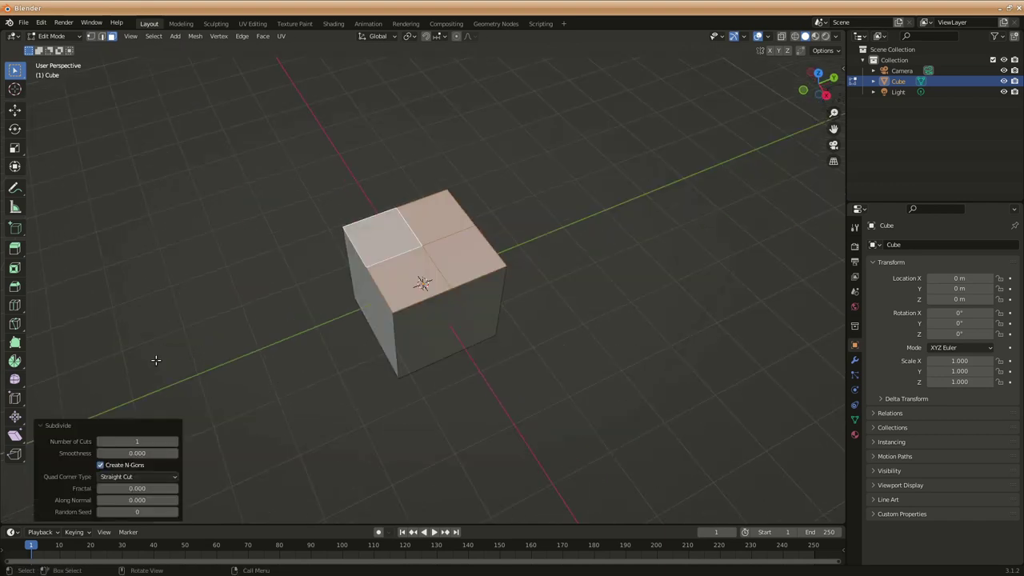
drag(148, 441, 188, 441)
click(175, 441)
click(175, 440)
click(175, 440)
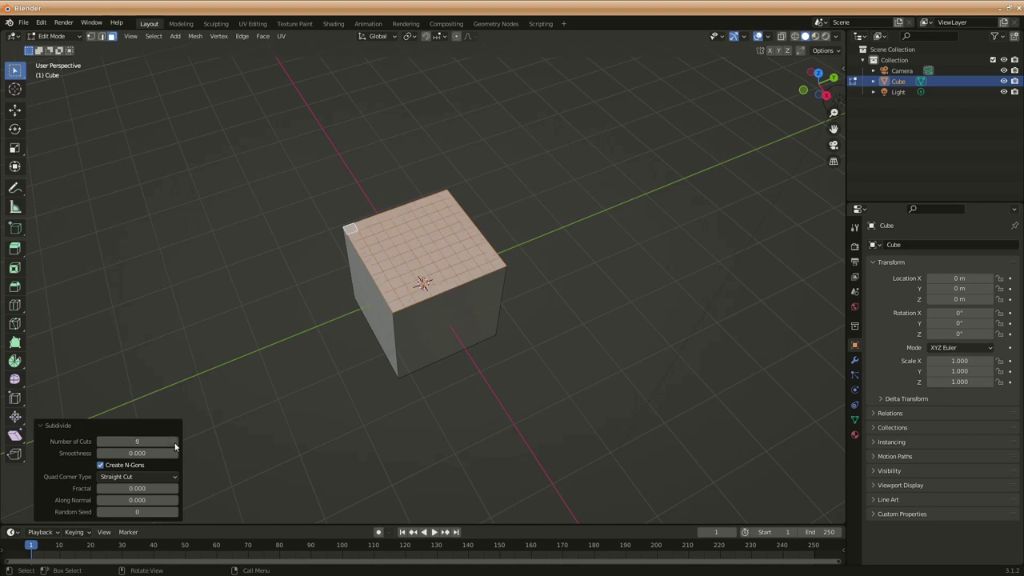
click(175, 441)
click(175, 441)
click(380, 429)
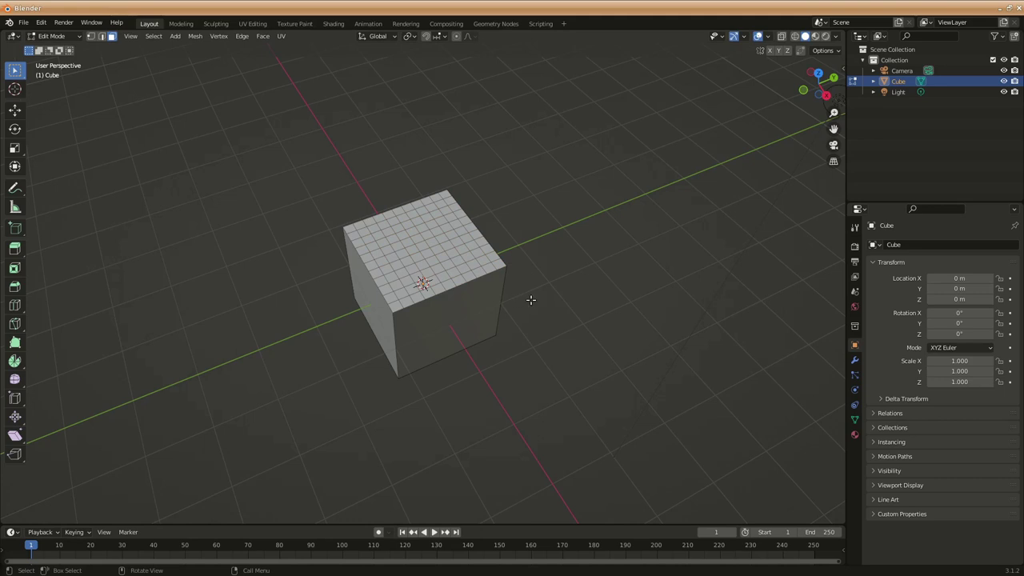
Box-select the central block of top-grid faces from top view, then tilt back to perspective.
key(KP_7)
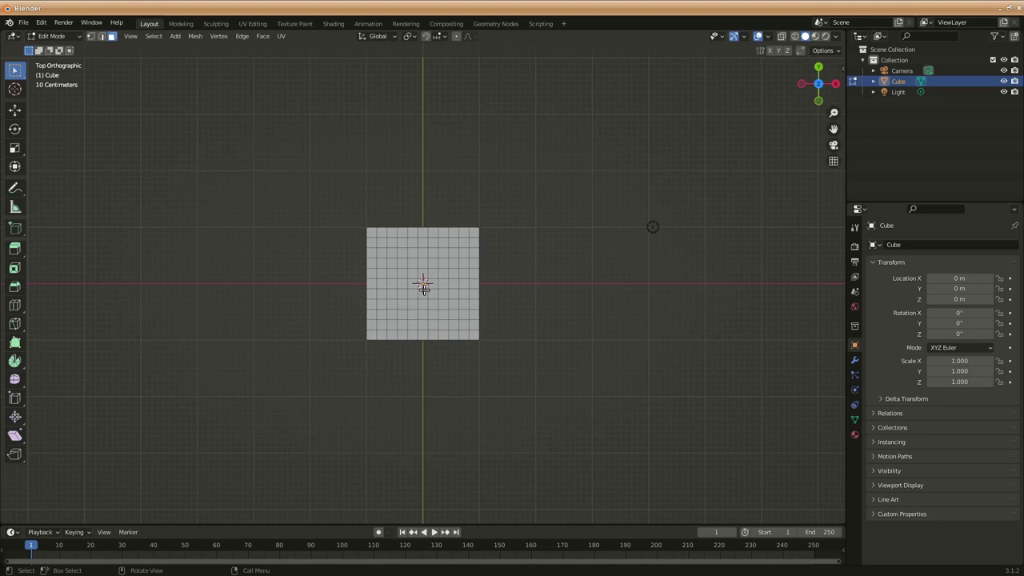
key(c)
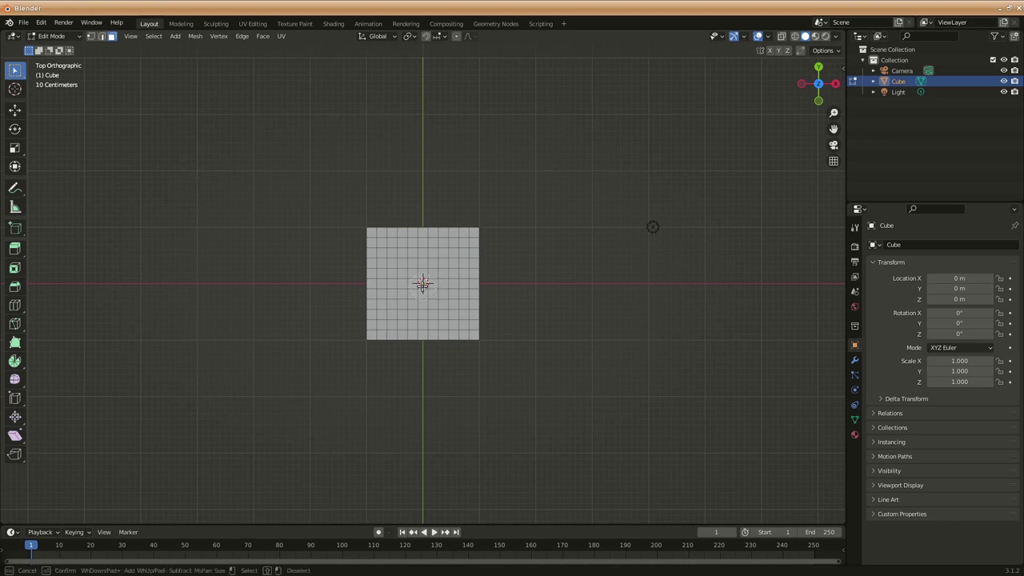
key(Escape)
key(b)
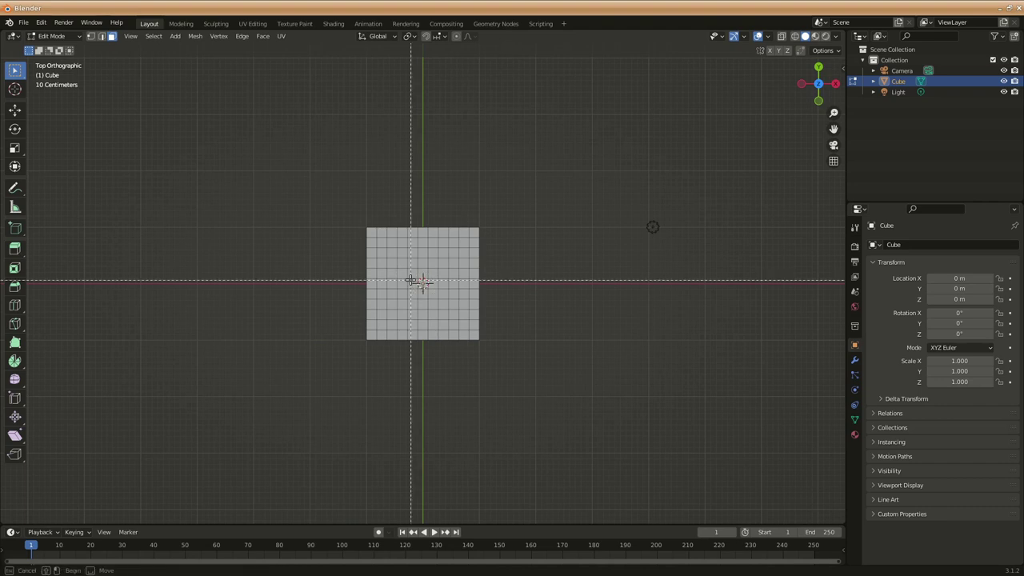
drag(403, 266, 443, 304)
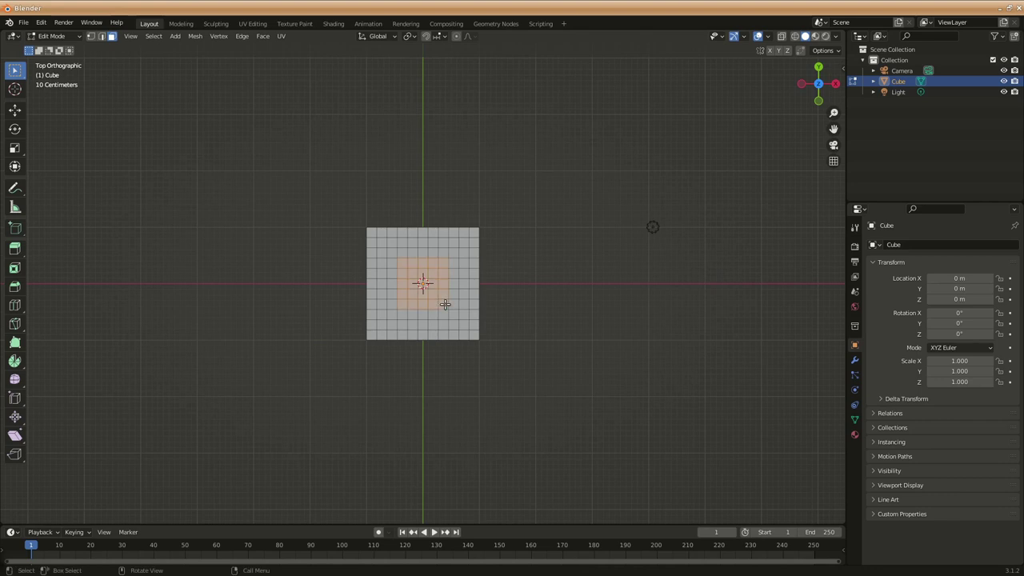
middle_drag(584, 438, 548, 397)
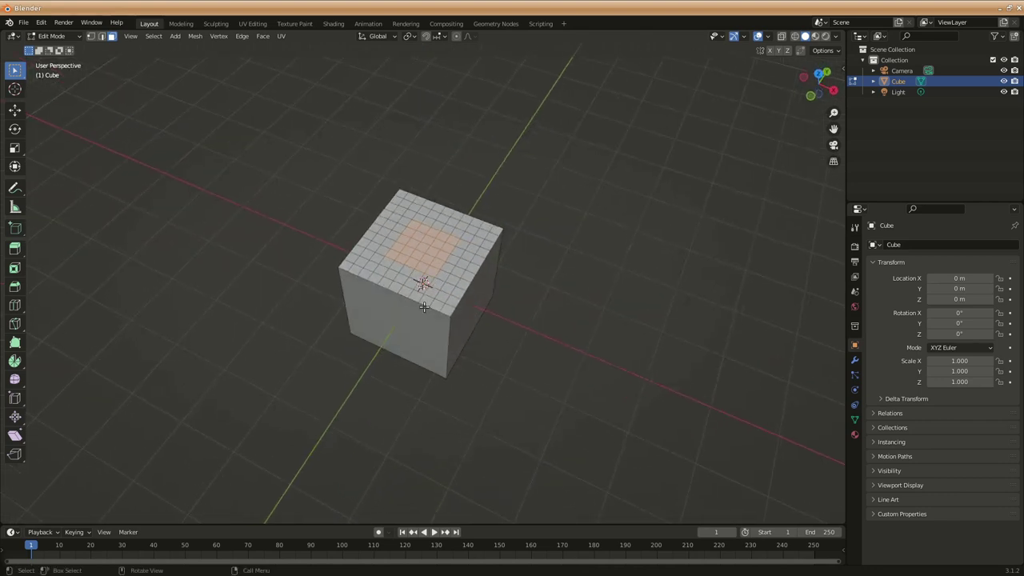
right_click(425, 246)
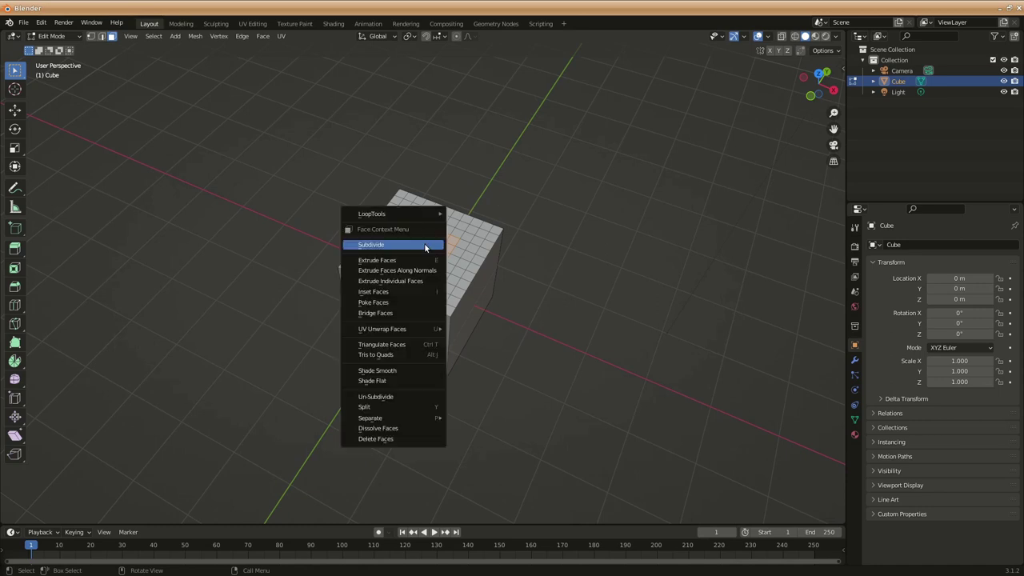
mouse_move(371, 216)
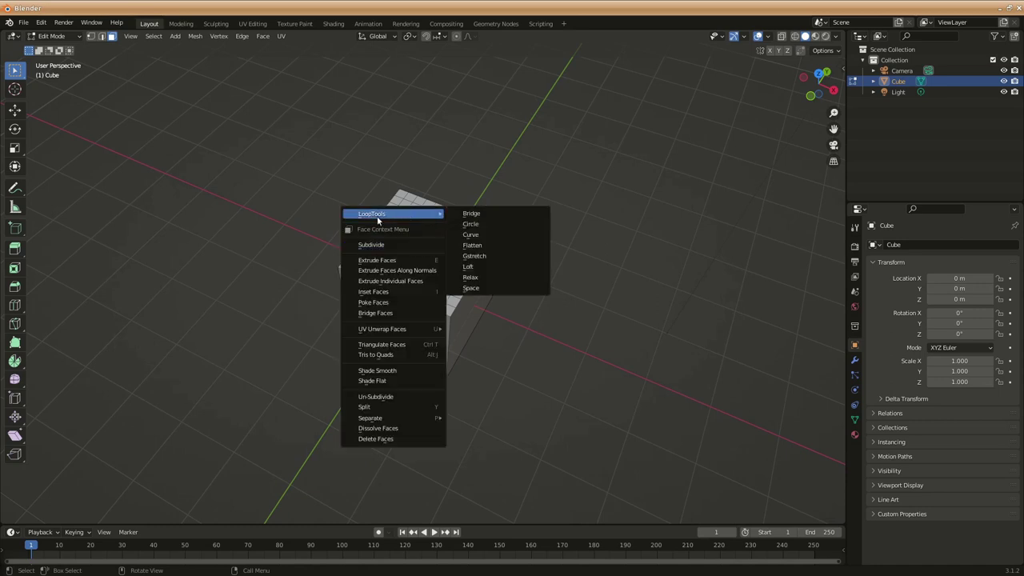
click(41, 22)
click(101, 176)
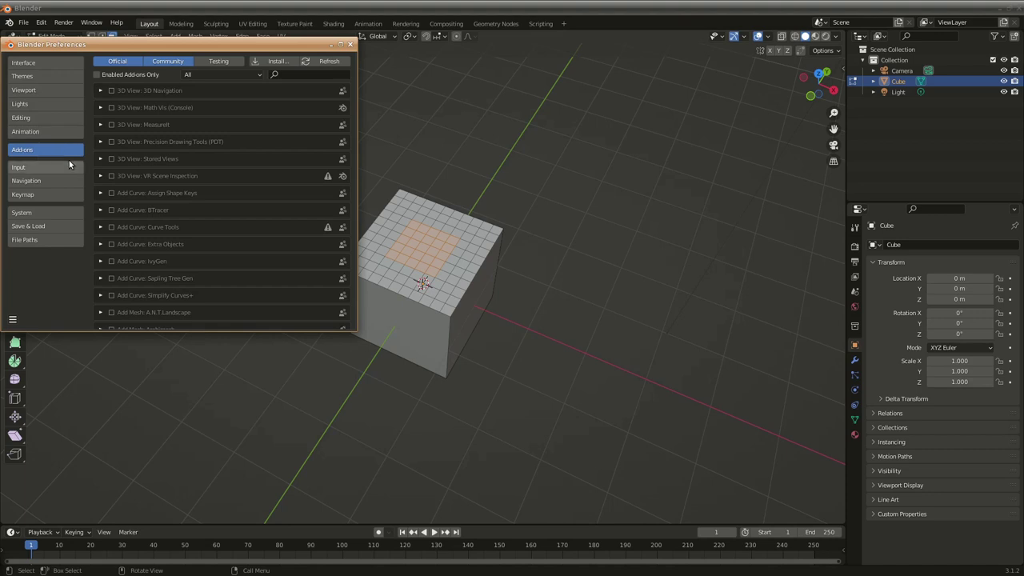
text(loop)
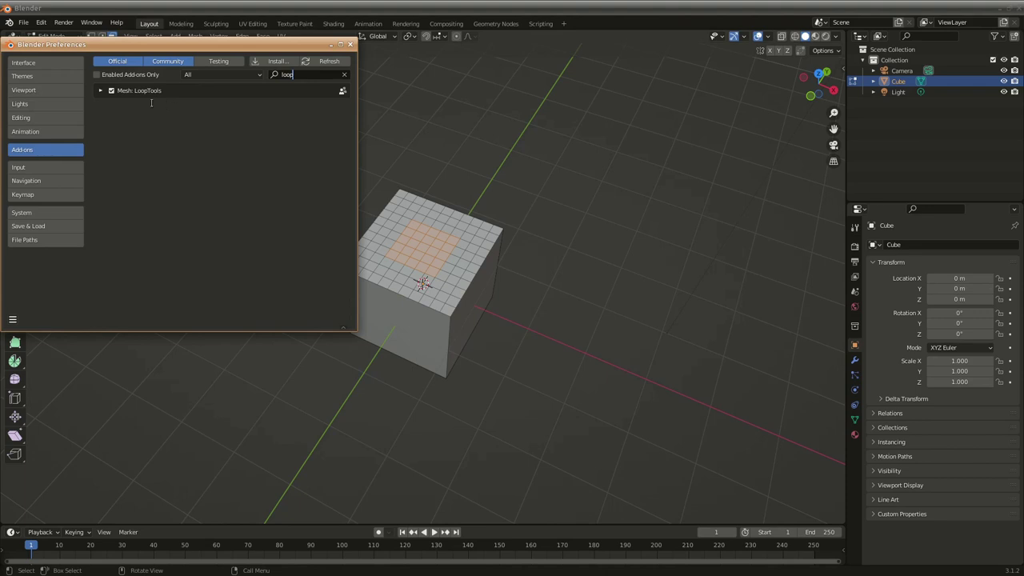
Close Preferences and apply LoopTools Circle to round the selected central patch of faces.
click(349, 44)
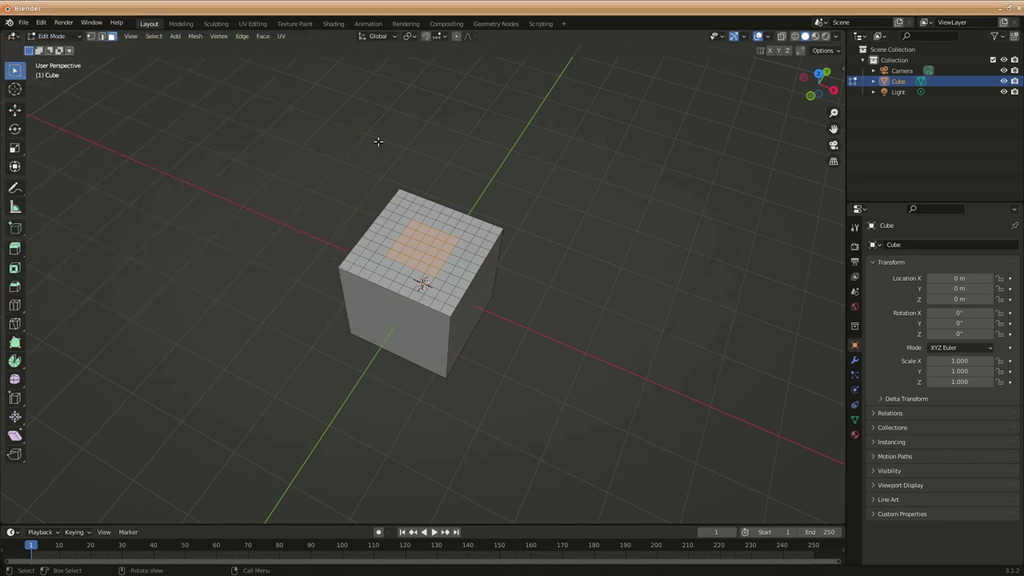
right_click(428, 244)
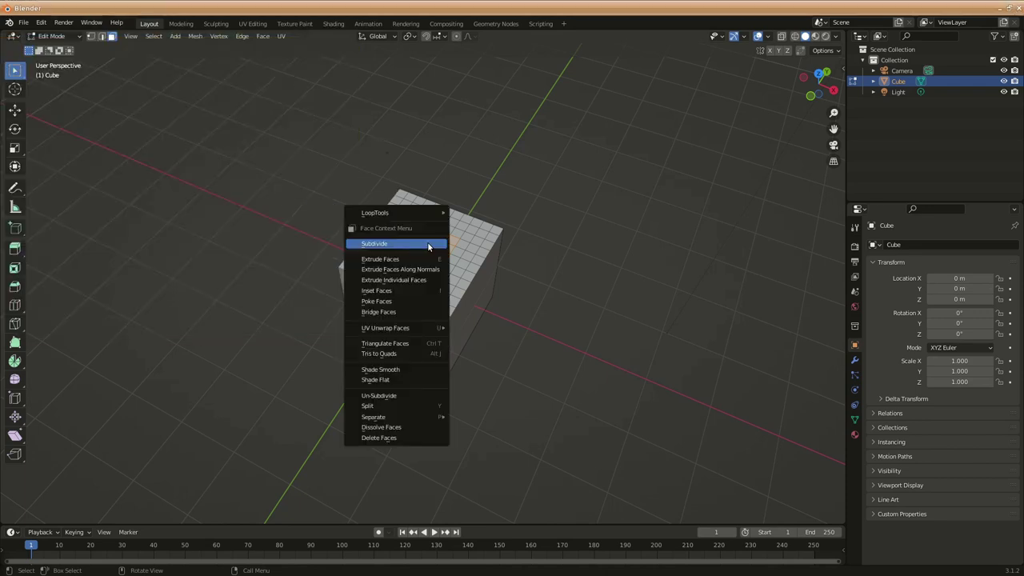
mouse_move(428, 213)
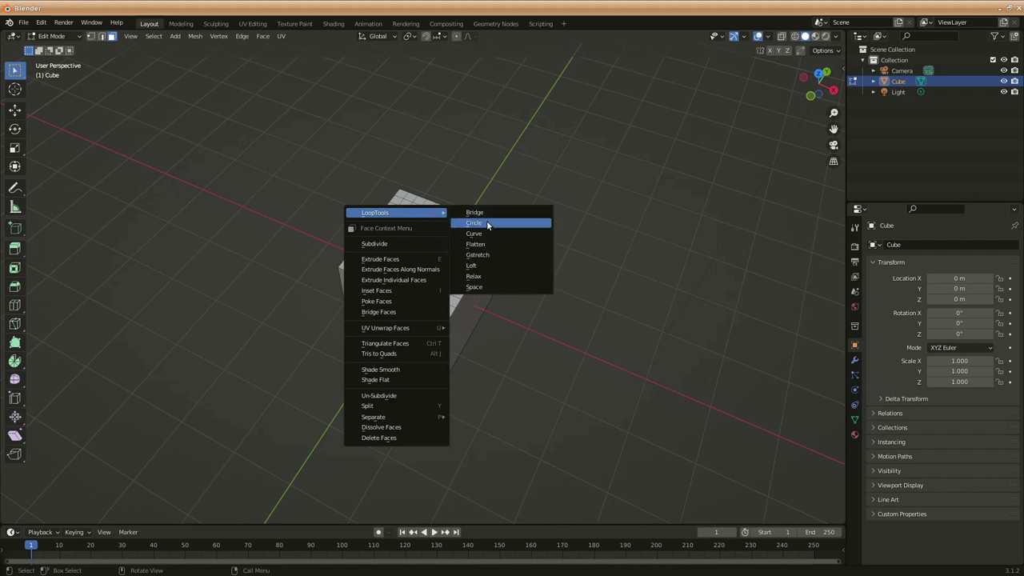
click(487, 224)
middle_drag(555, 389, 523, 376)
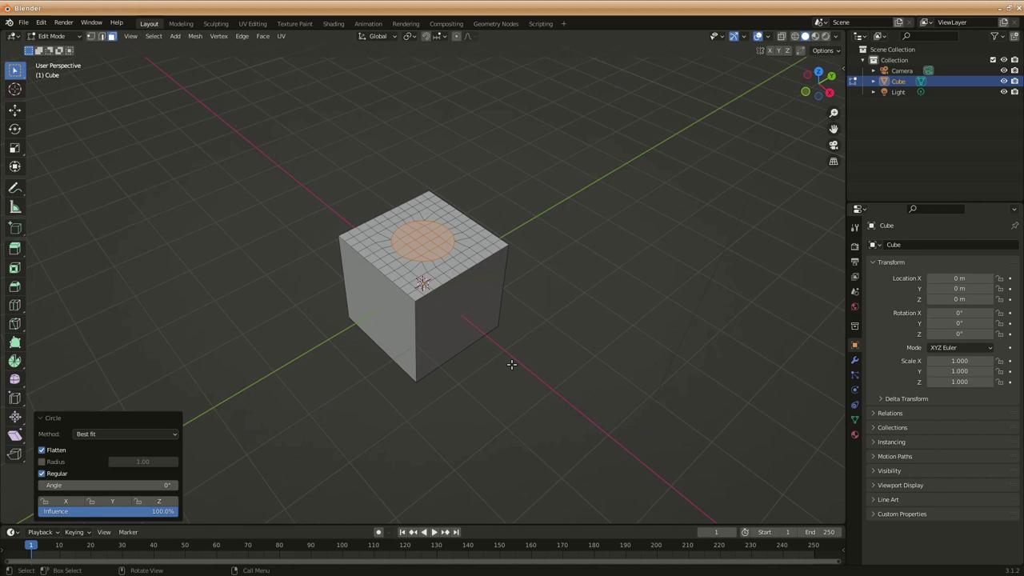
Extrude the circular patch 2.359 m upward into a pipe, then view it in wireframe.
key(e)
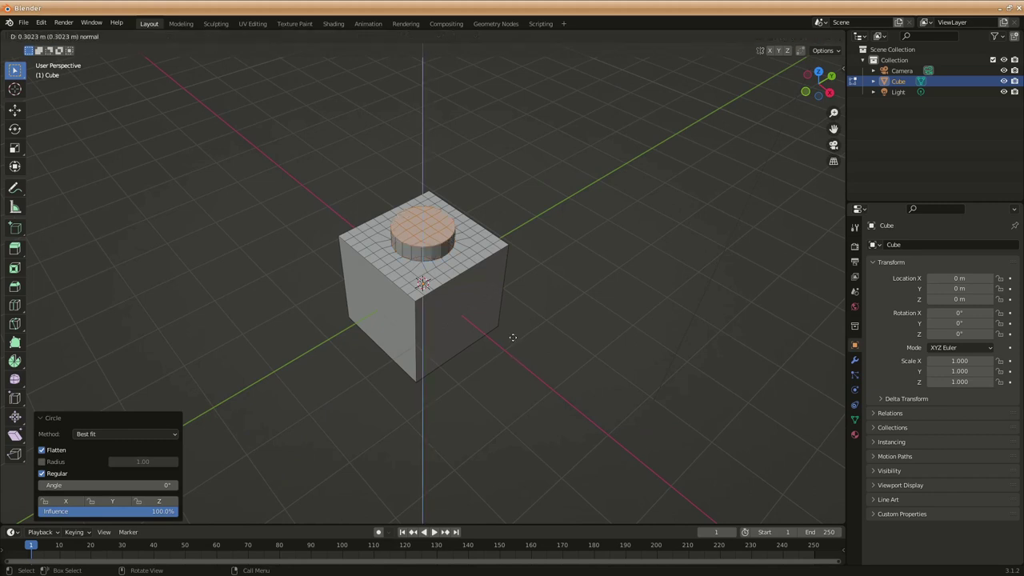
click(510, 233)
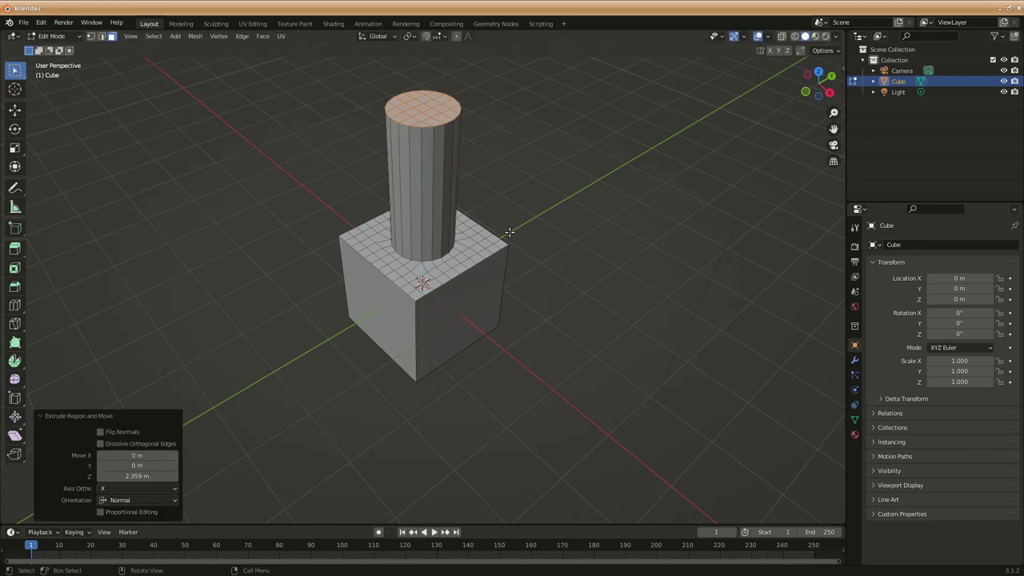
middle_drag(475, 391, 523, 417)
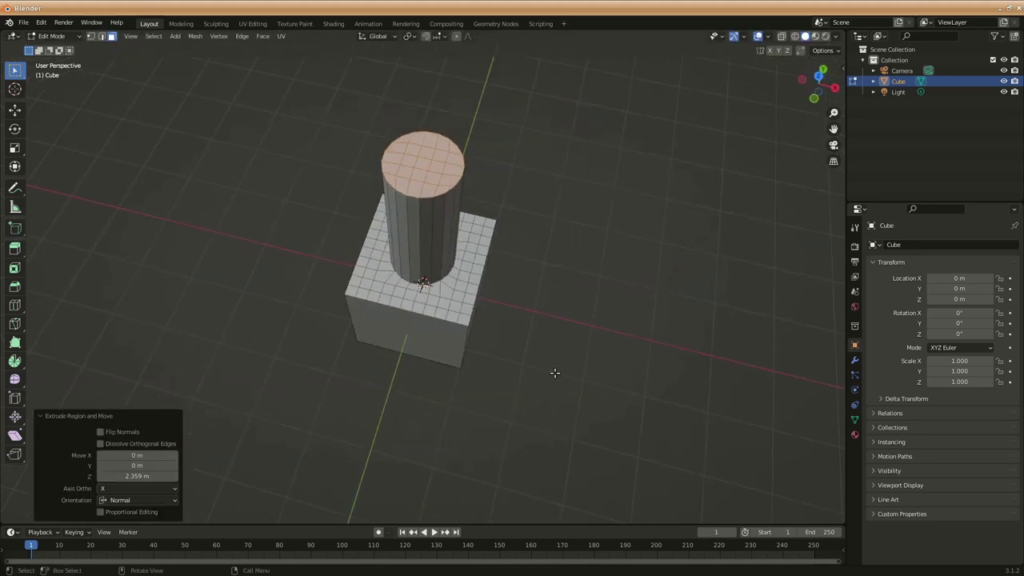
key(z)
click(462, 375)
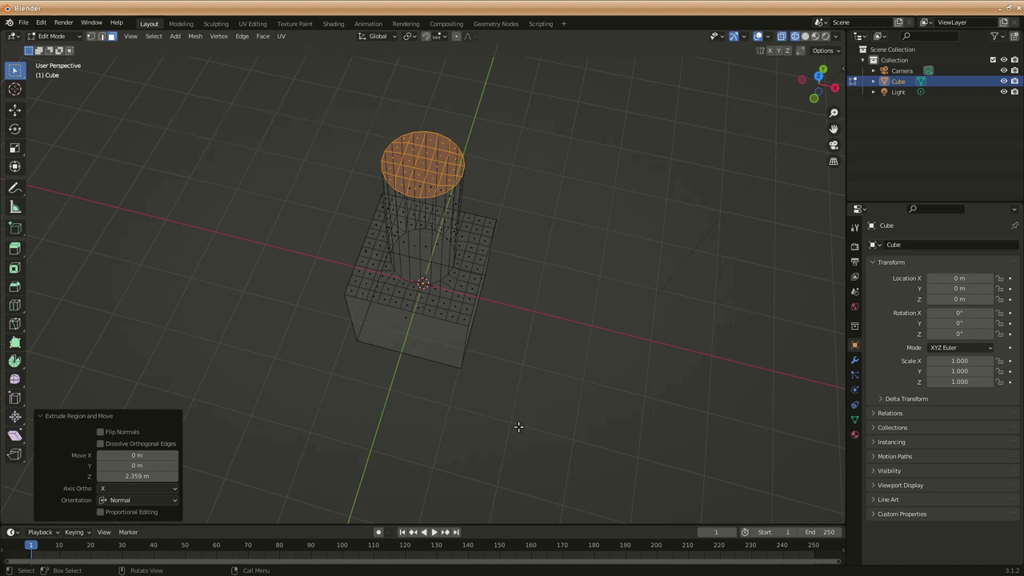
Orbit around the cube and pipe and switch the viewport back to Solid shading.
middle_drag(512, 420, 480, 393)
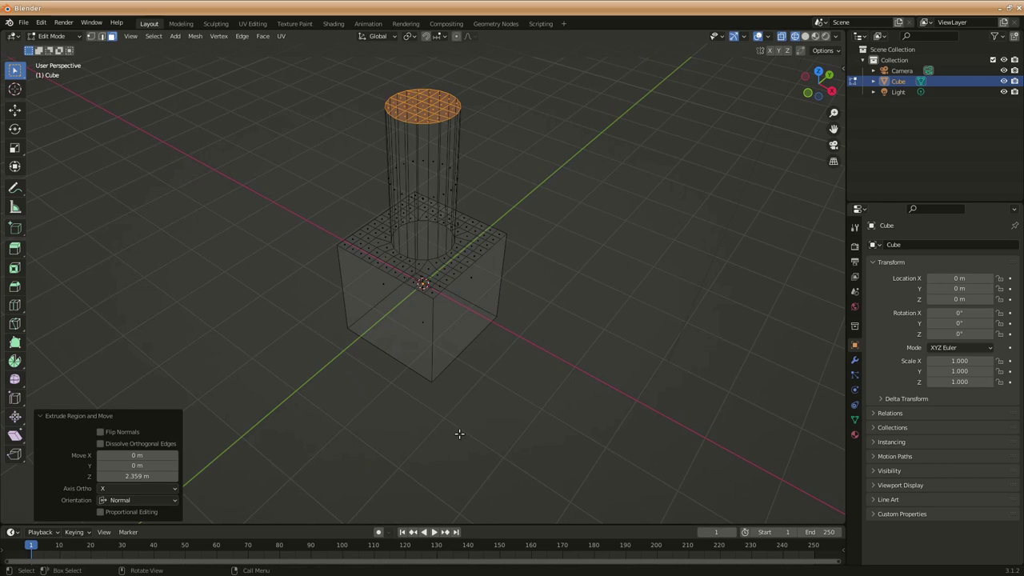
key(z)
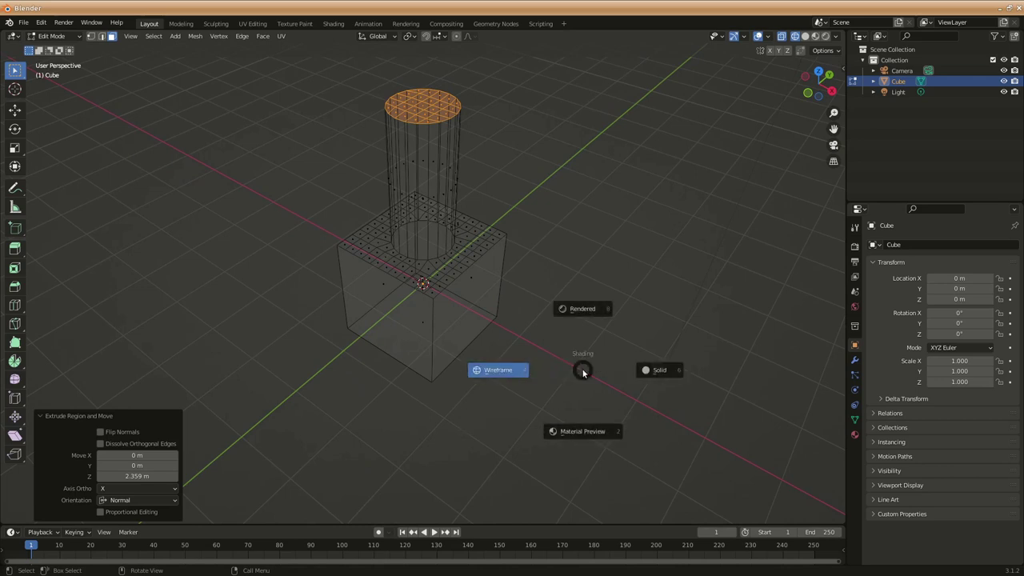
click(657, 370)
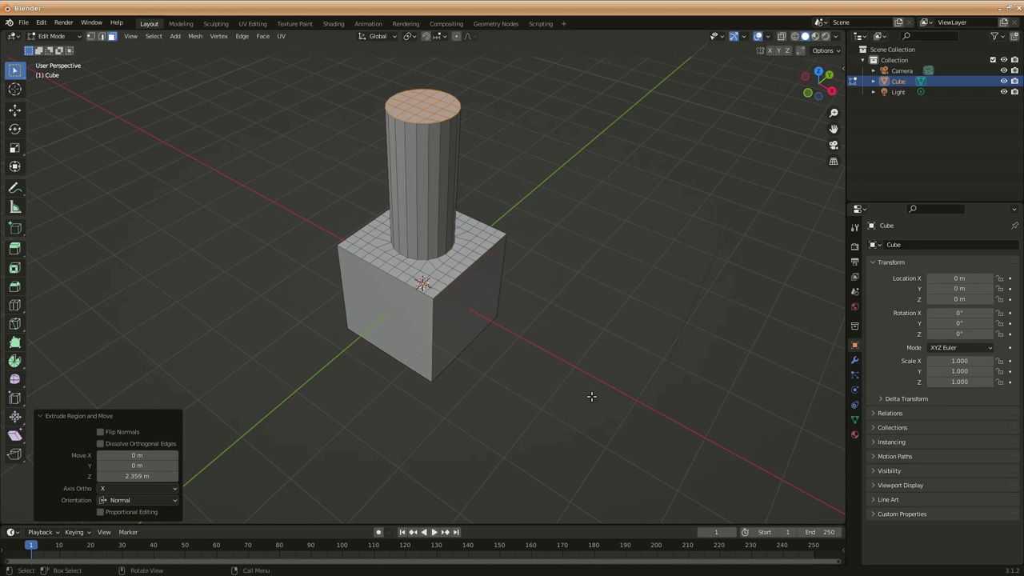